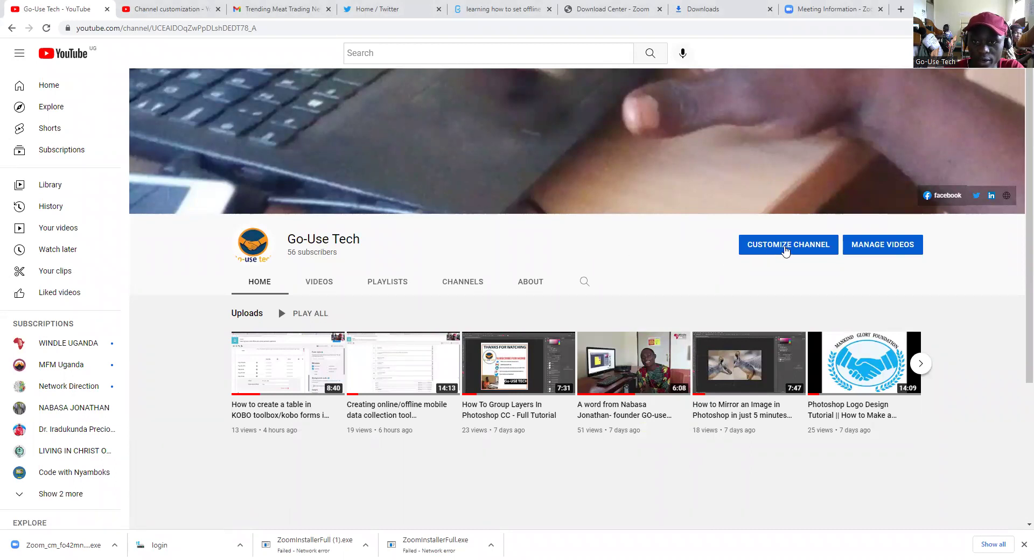
# Open Channel customization's Branding, then Basic info, showing the Go-Use Tech name and description
pyautogui.click(786, 248)
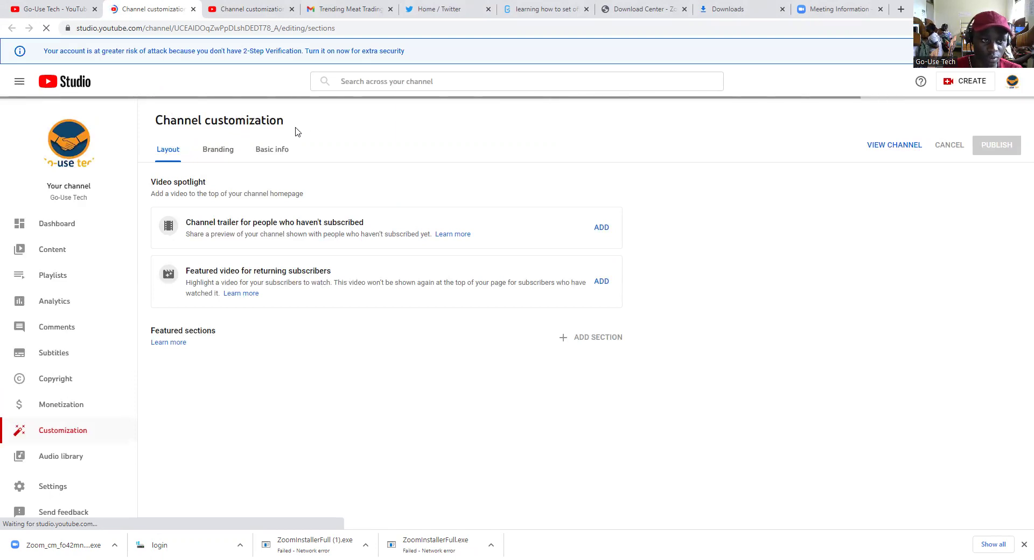
pyautogui.click(206, 154)
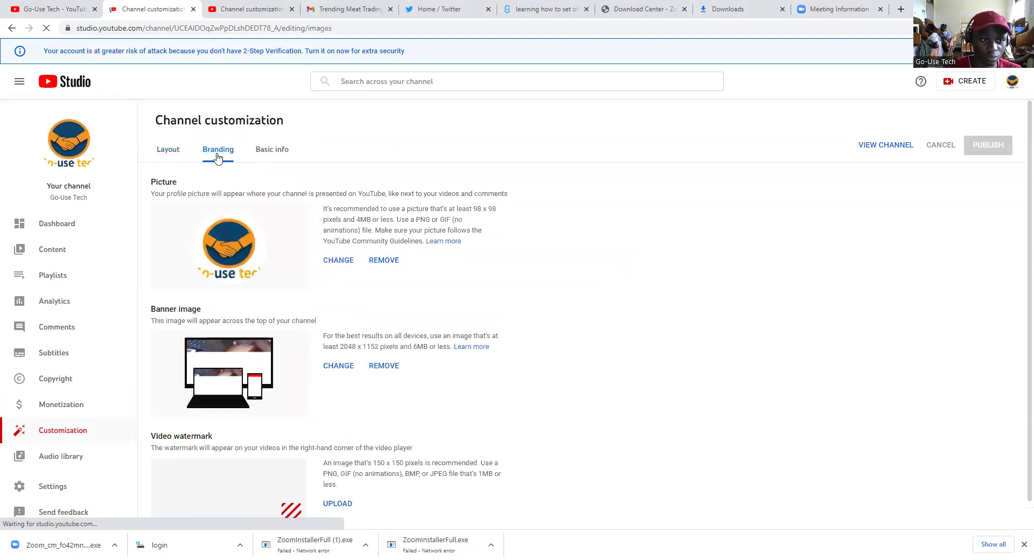
pyautogui.click(270, 153)
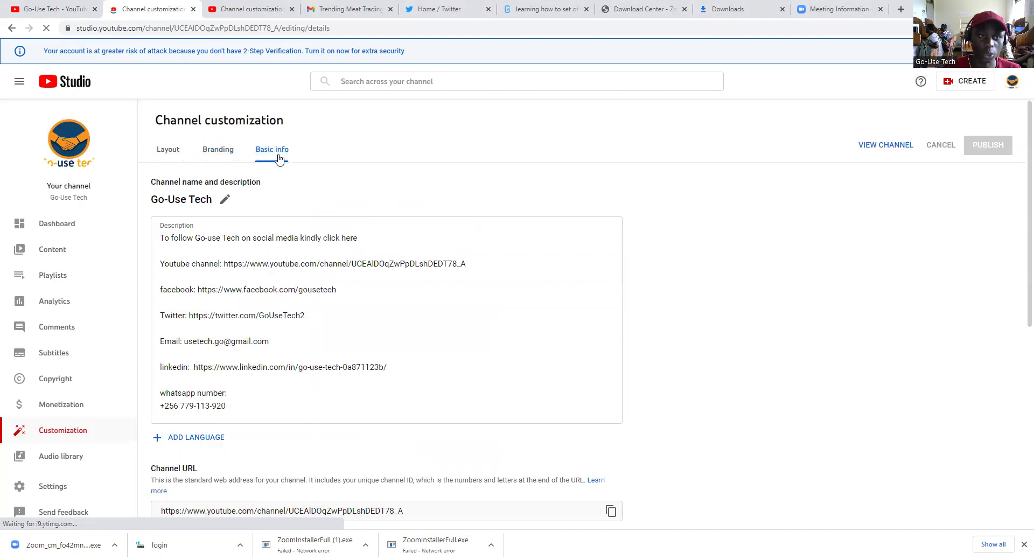
# Scroll down to the Links section and clear an accidental text highlight
pyautogui.scroll(-5, 292, 170)
pyautogui.scroll(5, 292, 171)
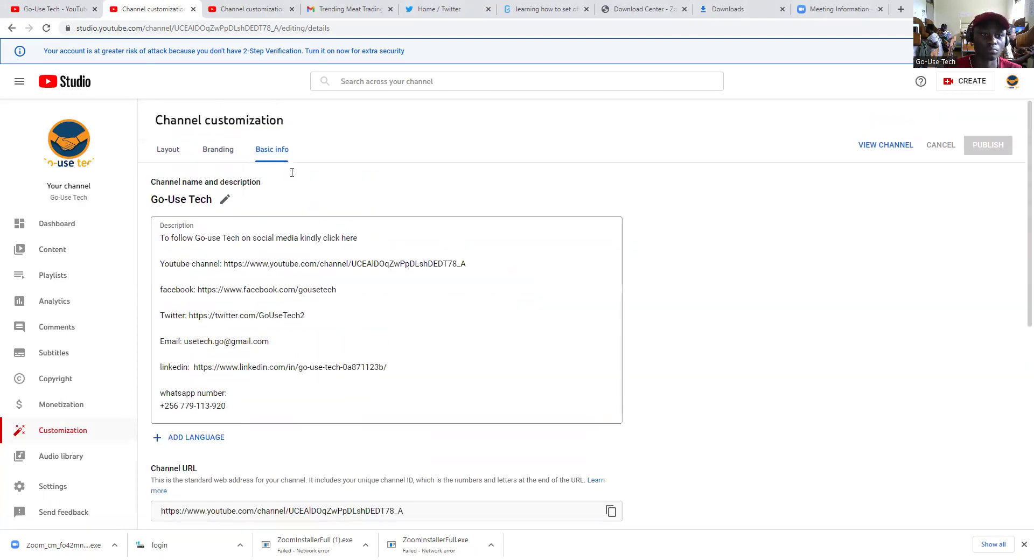
pyautogui.scroll(-6, 263, 247)
pyautogui.scroll(2, 261, 253)
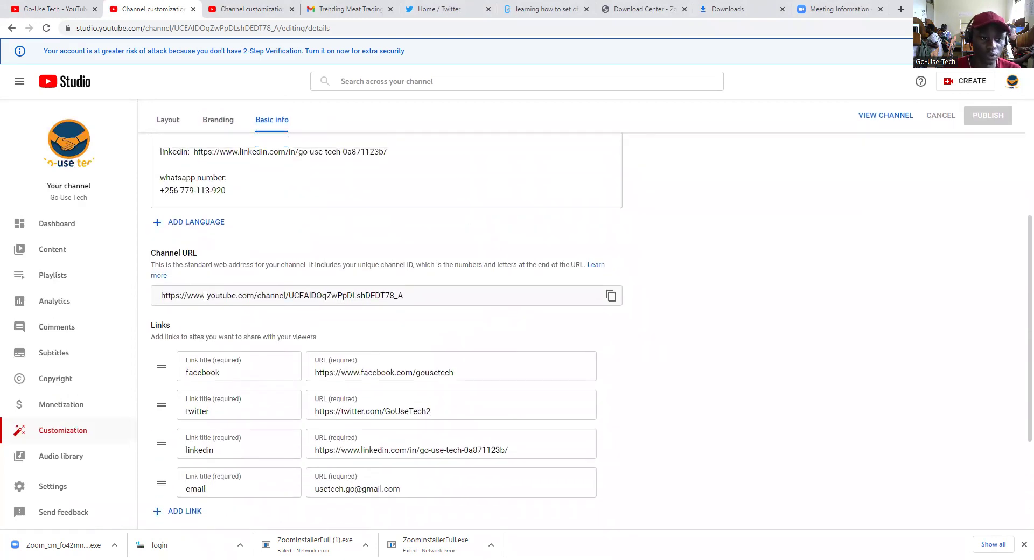
pyautogui.moveTo(151, 254); pyautogui.dragTo(608, 479)
pyautogui.click(678, 297)
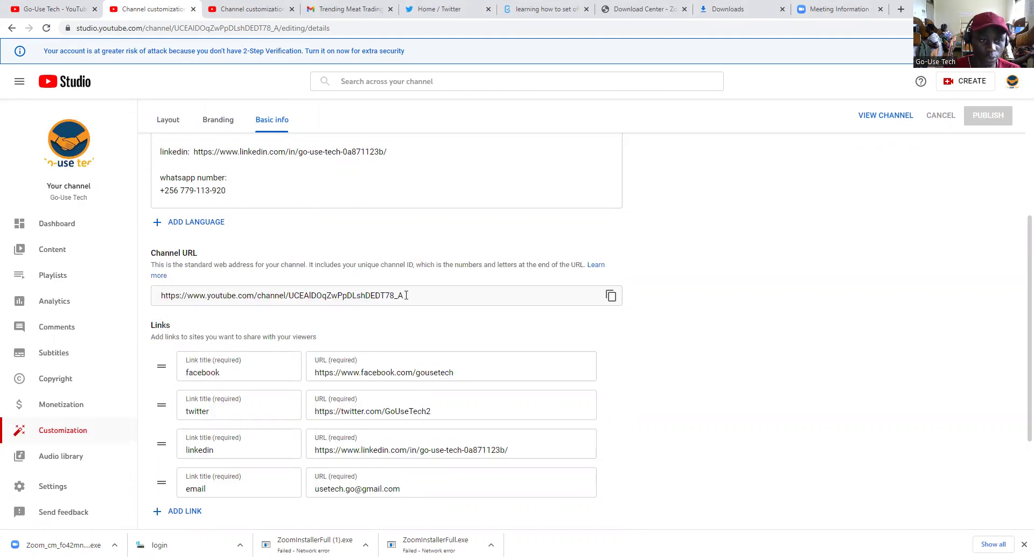
pyautogui.scroll(-2, 397, 300)
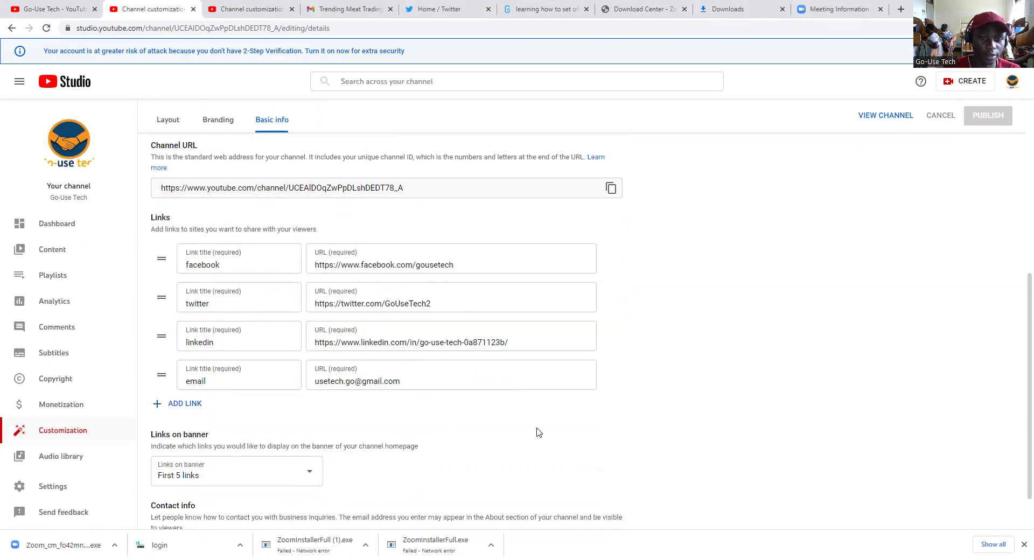
# Delete the email, linkedin, twitter and facebook links, leaving the list empty
pyautogui.click(612, 377)
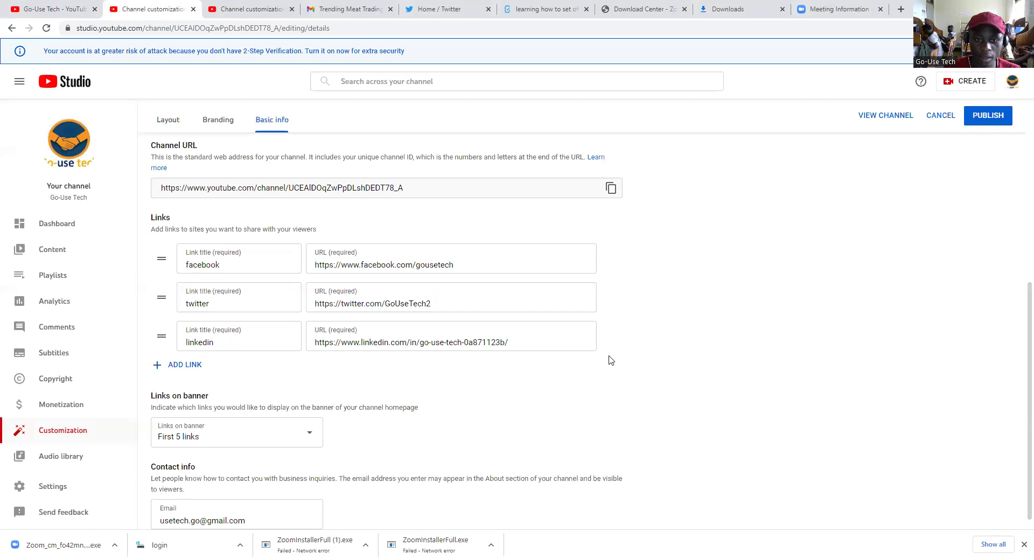
pyautogui.click(612, 337)
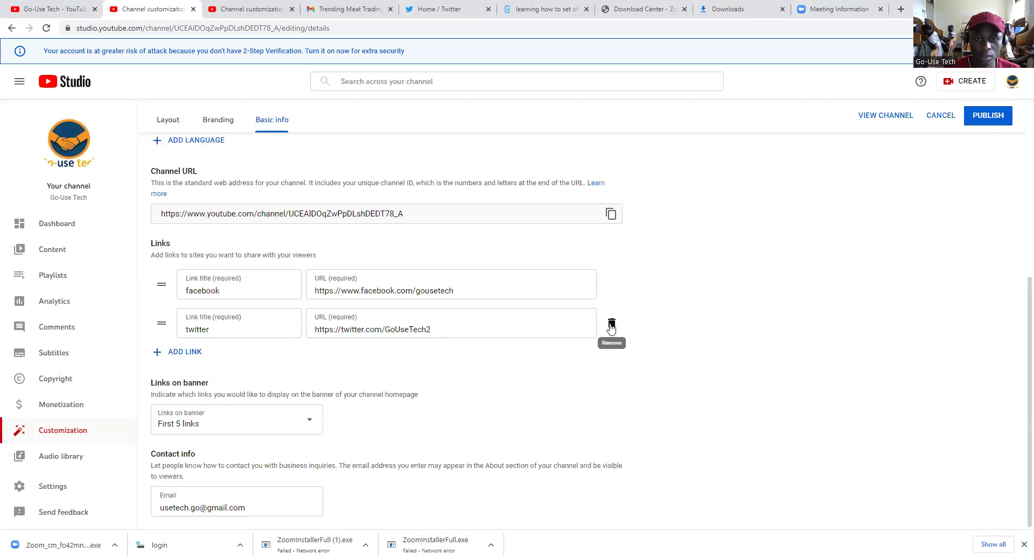
pyautogui.click(610, 321)
pyautogui.click(610, 323)
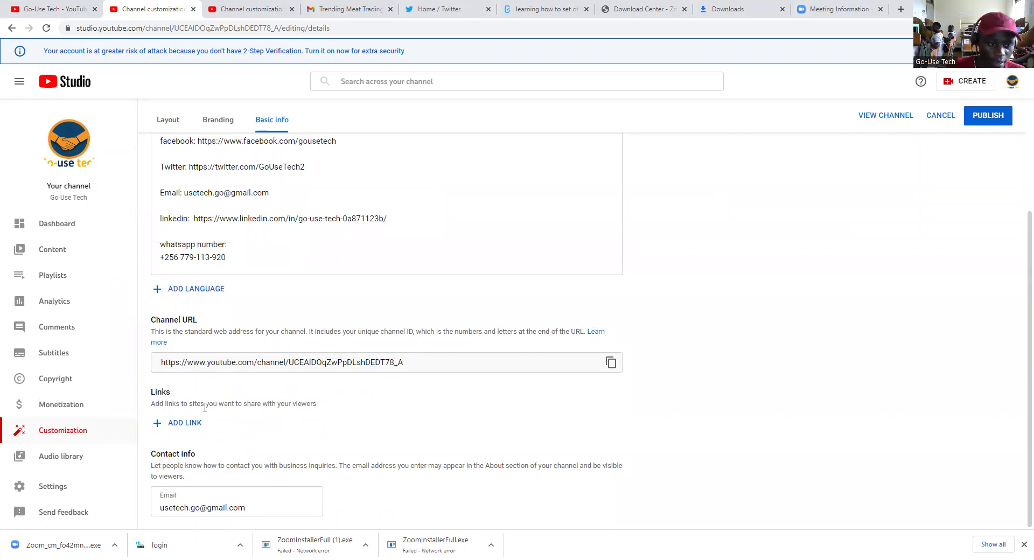
pyautogui.moveTo(156, 407); pyautogui.dragTo(322, 407)
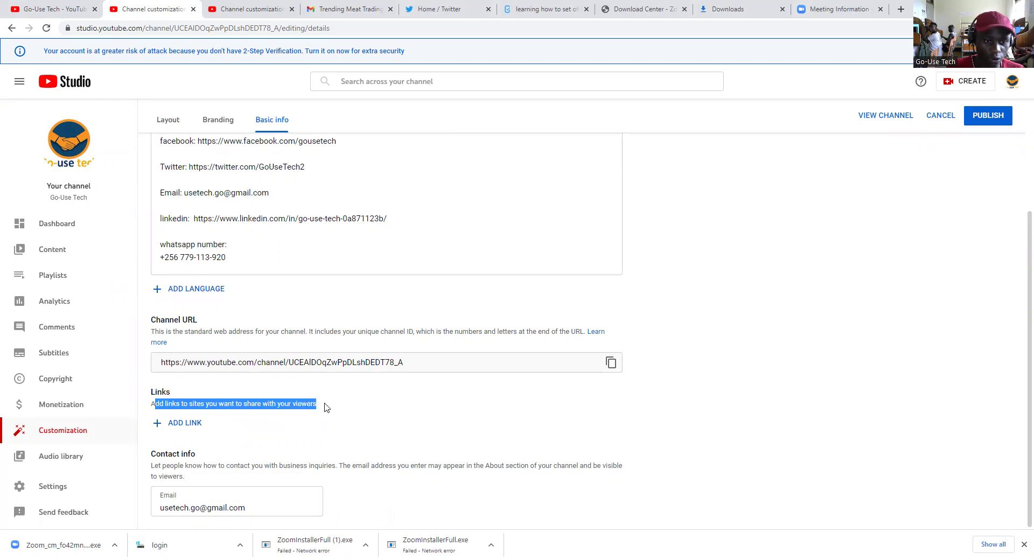
# Add a new channel link entry titled 'faceboook'
pyautogui.click(351, 408)
pyautogui.click(195, 426)
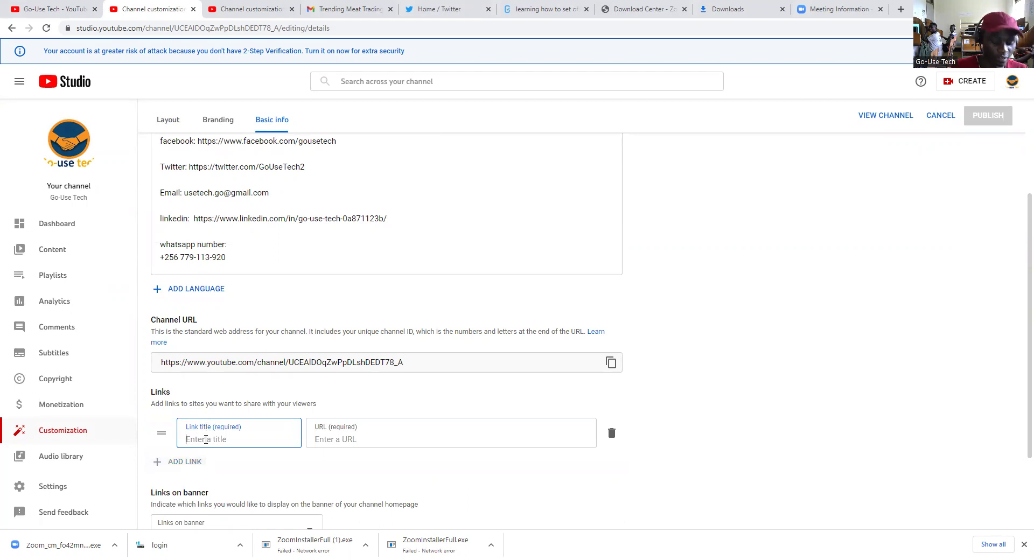
pyautogui.write('facebo')
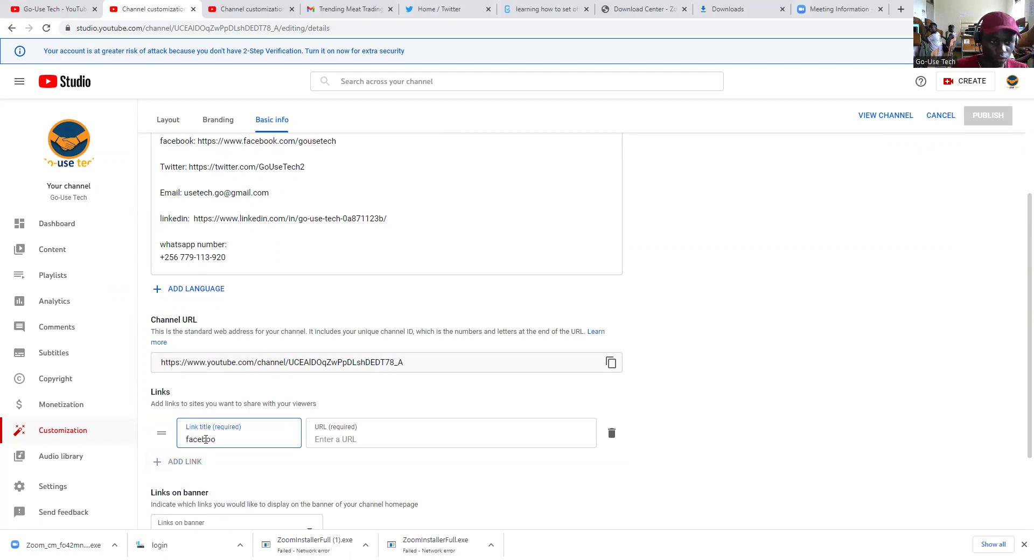
pyautogui.click(396, 444)
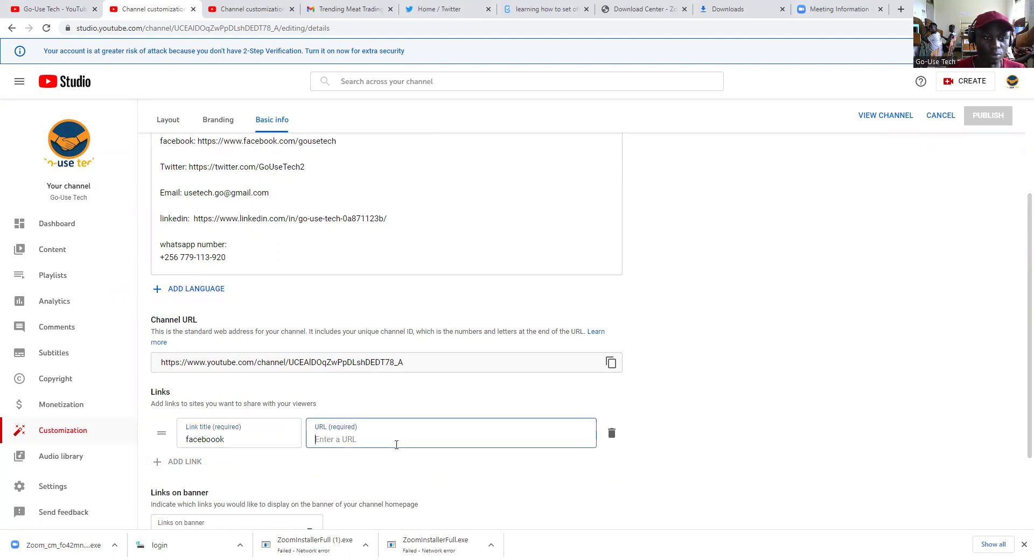
pyautogui.scroll(1, 359, 272)
pyautogui.scroll(3, 360, 272)
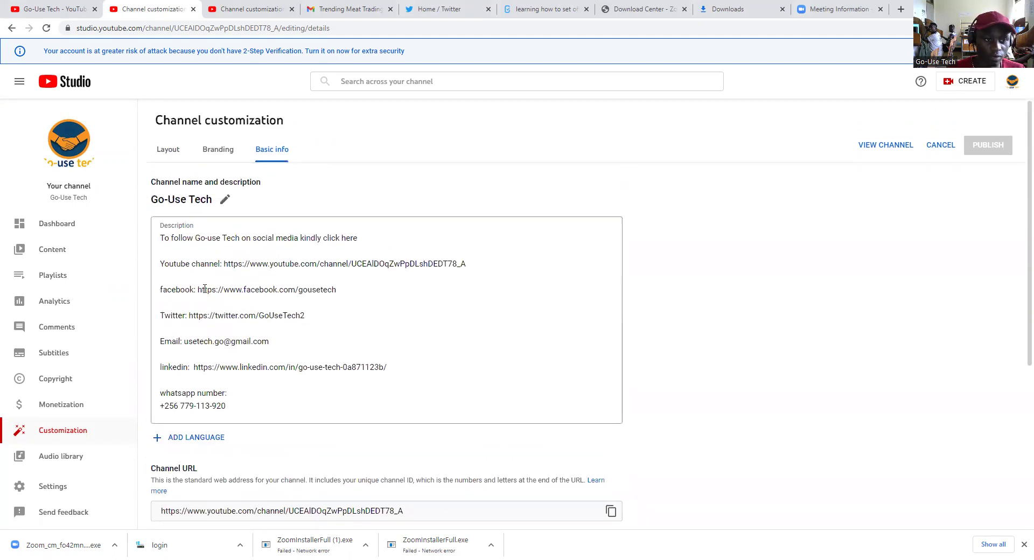
pyautogui.moveTo(197, 290); pyautogui.dragTo(339, 297)
pyautogui.hotkey('ctrl', 'c')
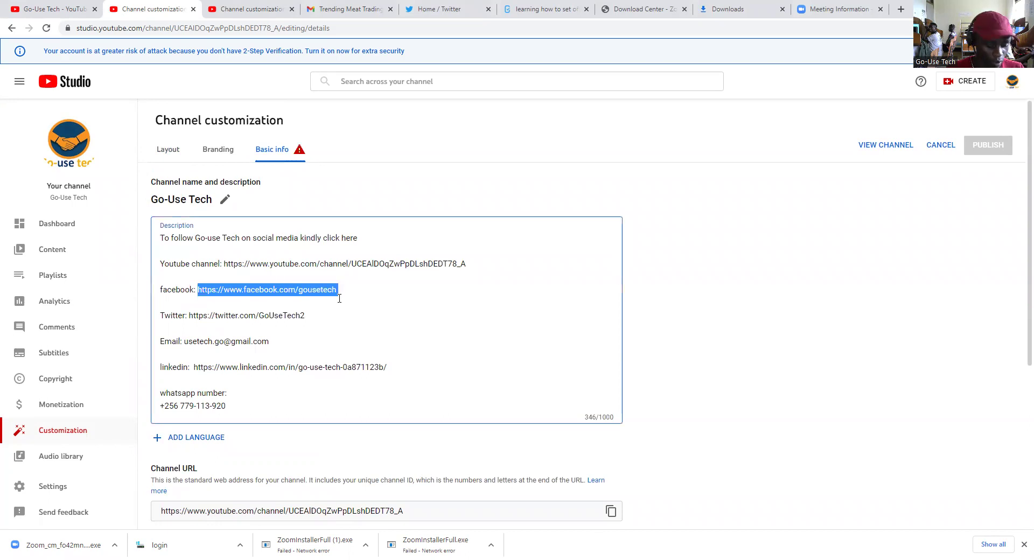
pyautogui.scroll(-4, 327, 348)
pyautogui.click(329, 372)
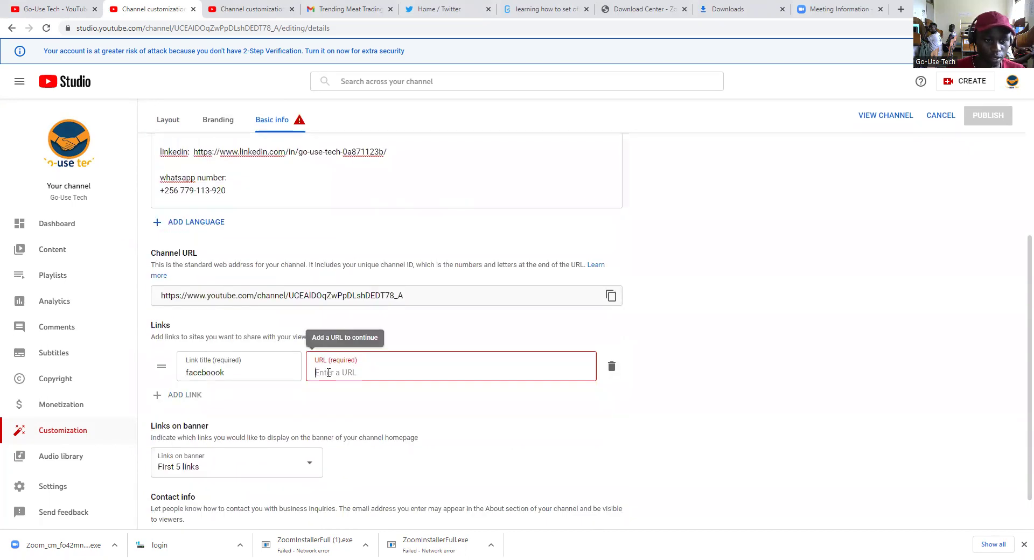
pyautogui.hotkey('ctrl', 'v')
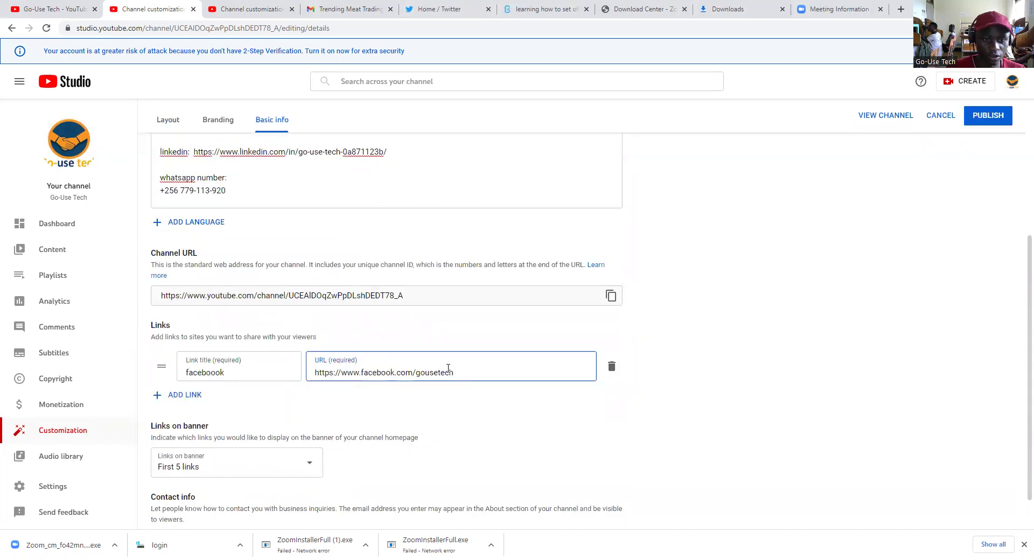
pyautogui.click(188, 396)
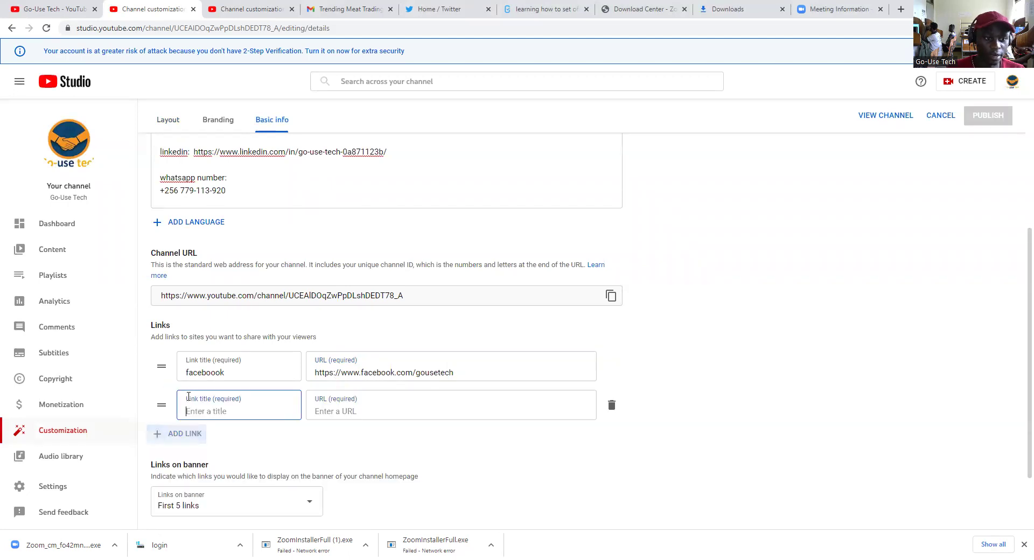
pyautogui.scroll(4, 191, 273)
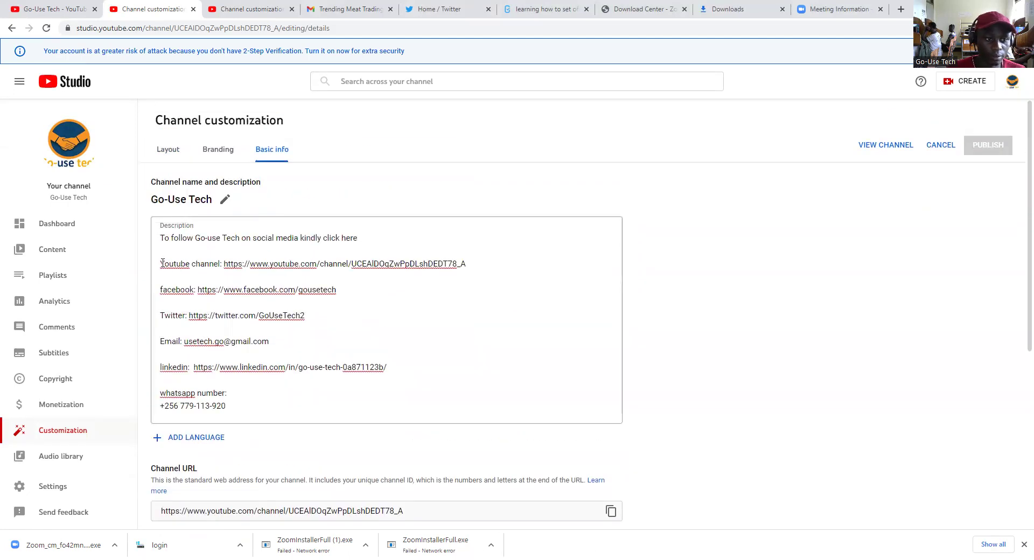
pyautogui.moveTo(190, 315); pyautogui.dragTo(307, 322)
pyautogui.hotkey('ctrl', 'c')
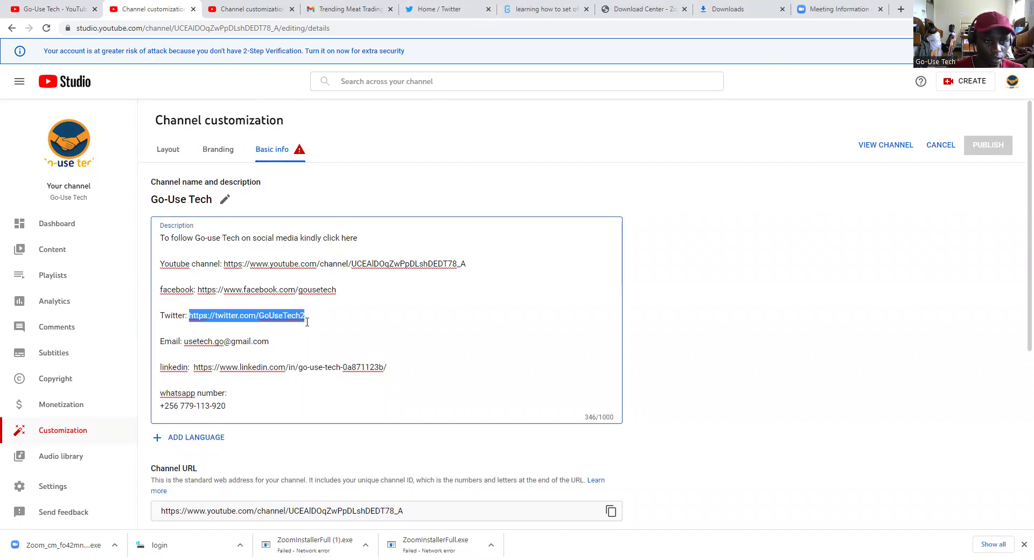
pyautogui.scroll(-5, 282, 367)
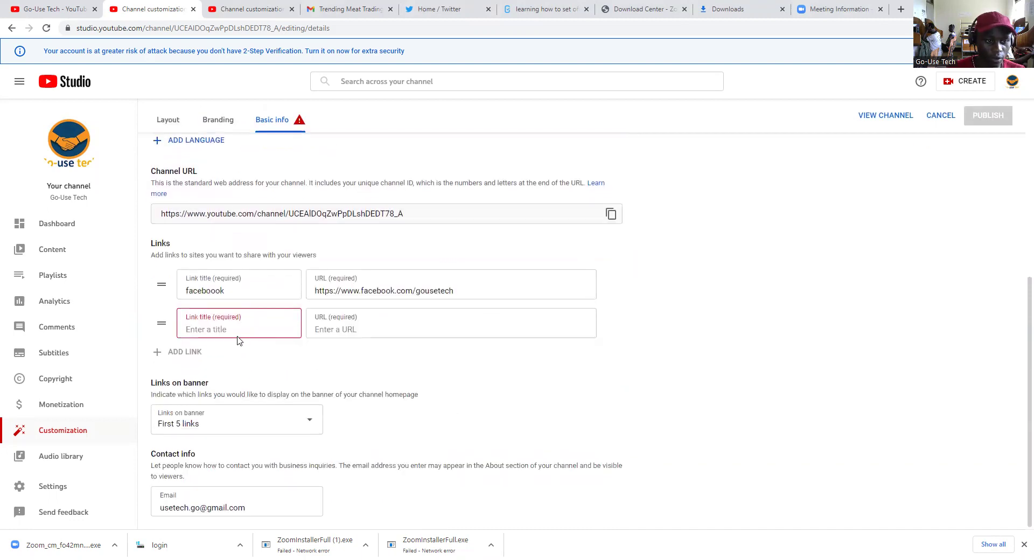
pyautogui.click(232, 329)
pyautogui.write('twitter')
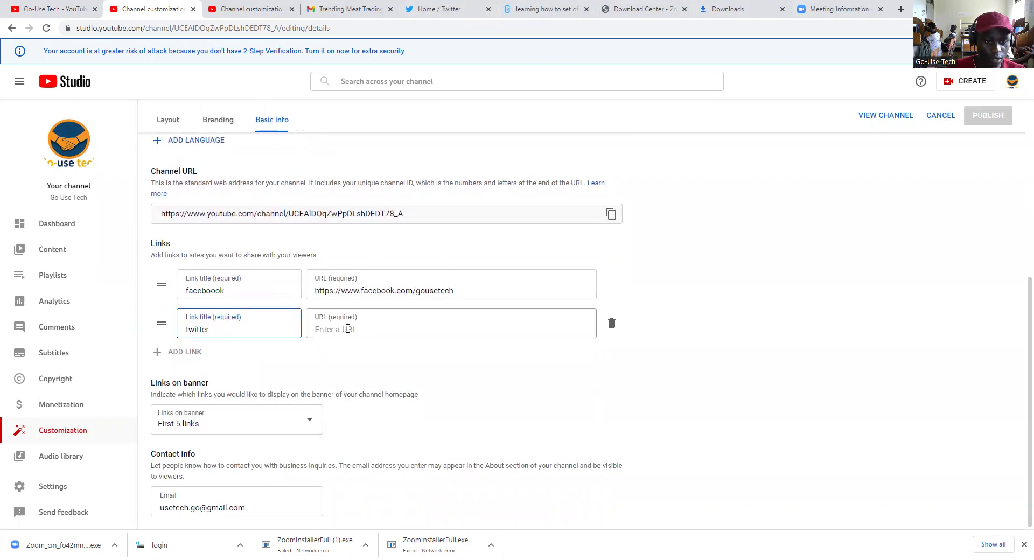
pyautogui.click(348, 329)
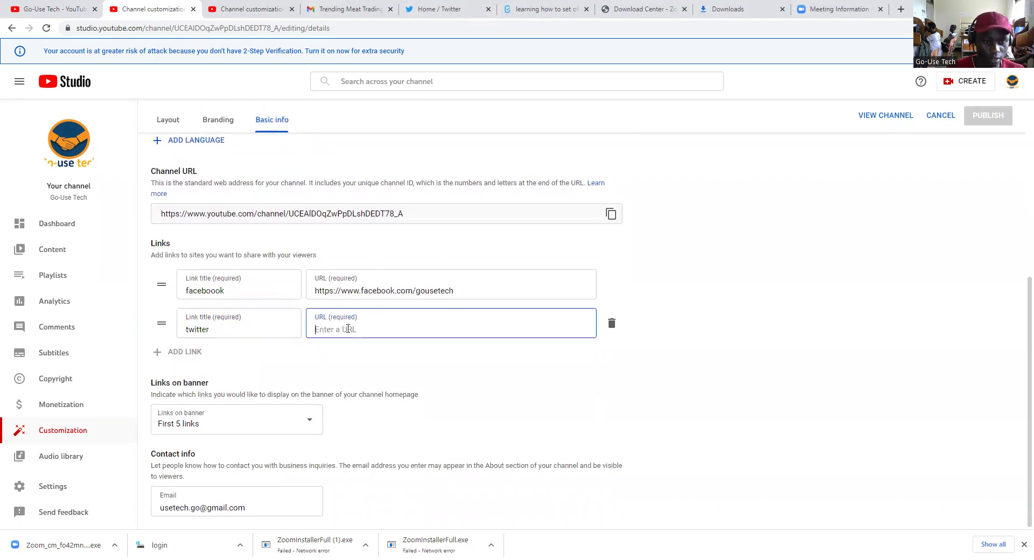
pyautogui.hotkey('ctrl', 'v')
pyautogui.click(186, 352)
pyautogui.scroll(5, 240, 339)
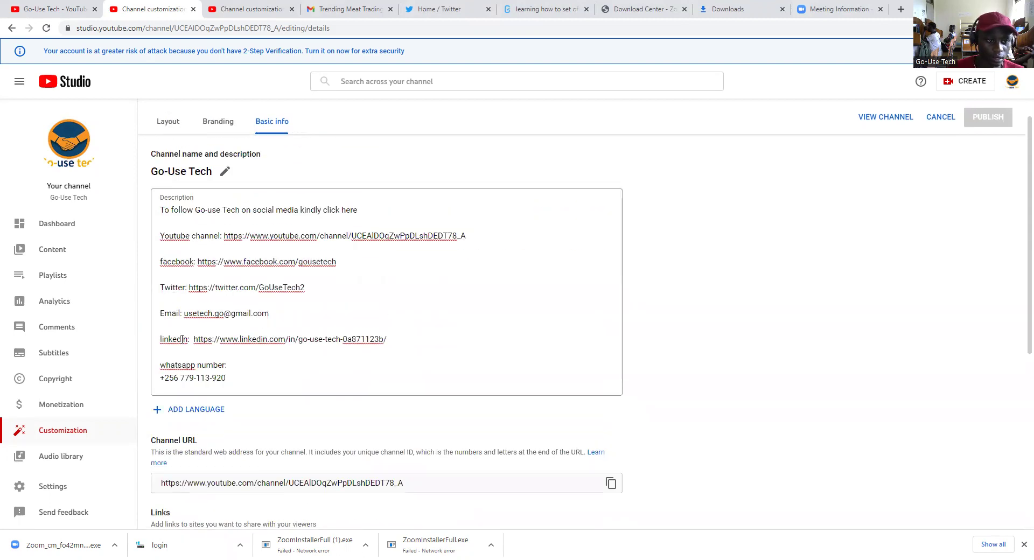
# Copy the LinkedIn URL from the description and title the third link 'LinkedIn'
pyautogui.moveTo(193, 337); pyautogui.dragTo(367, 349)
pyautogui.hotkey('ctrl', 'c')
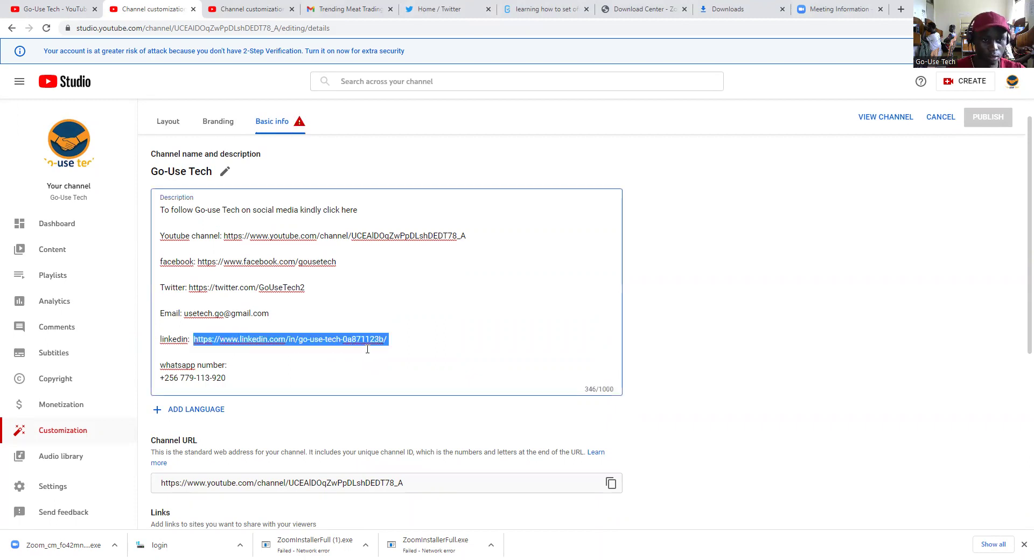
pyautogui.scroll(-6, 340, 370)
pyautogui.click(229, 330)
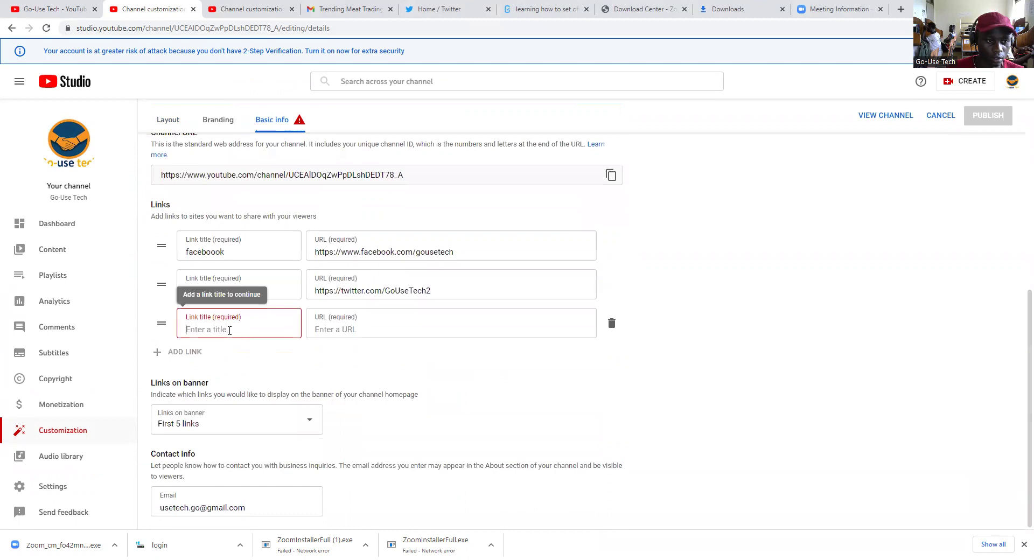
pyautogui.write('LinkedIn')
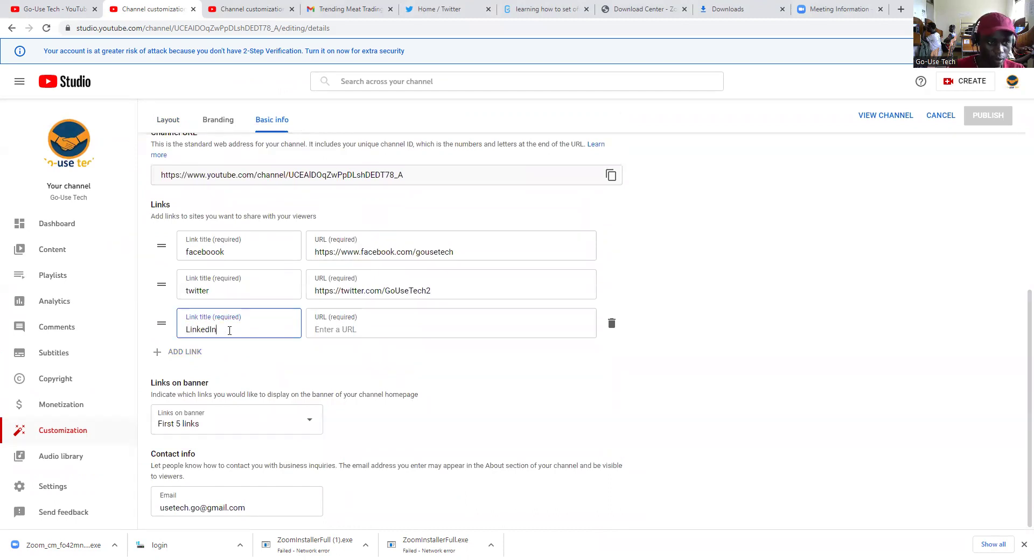
pyautogui.click(327, 331)
# Paste the LinkedIn profile URL into the third link and add a fourth entry
pyautogui.hotkey('ctrl', 'v')
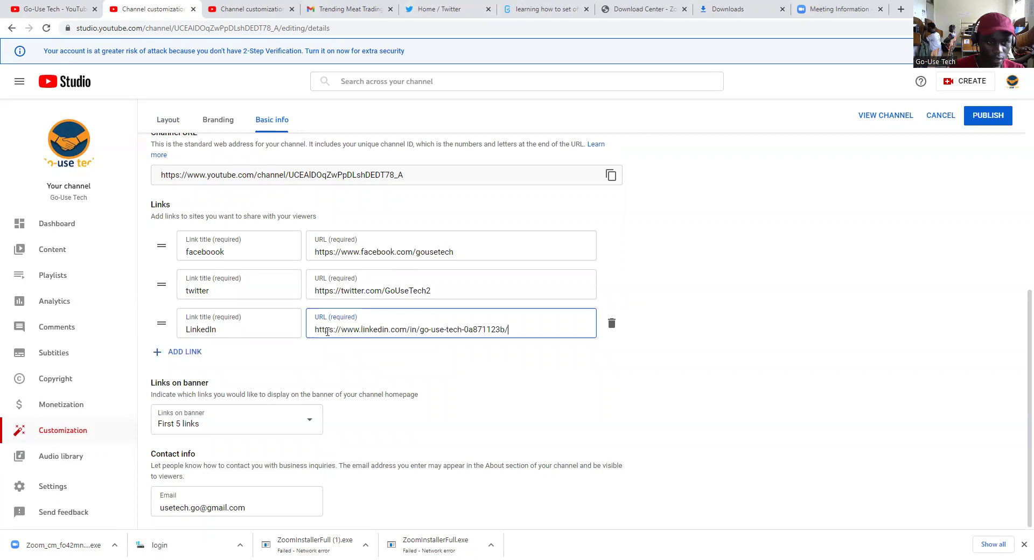
pyautogui.click(179, 352)
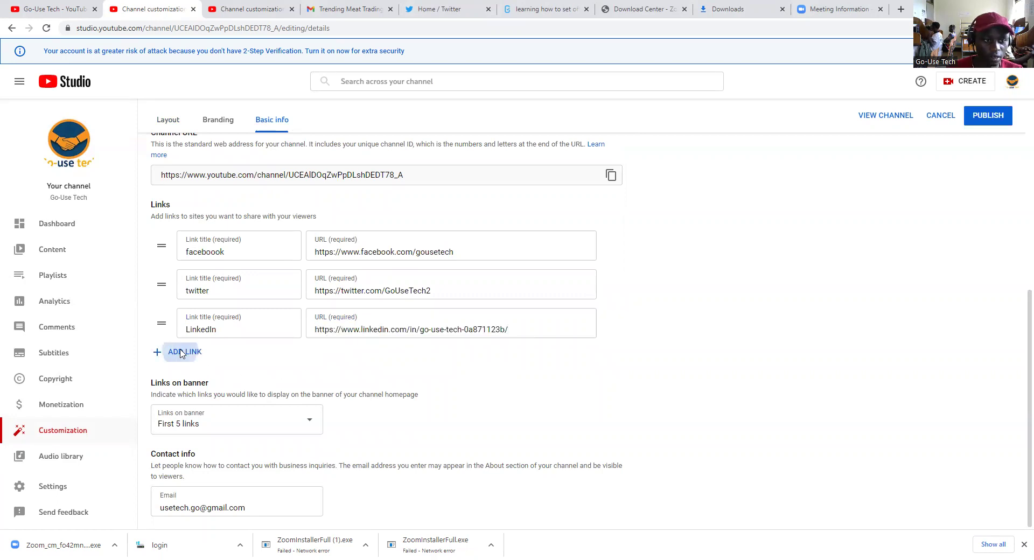
pyautogui.scroll(4, 204, 325)
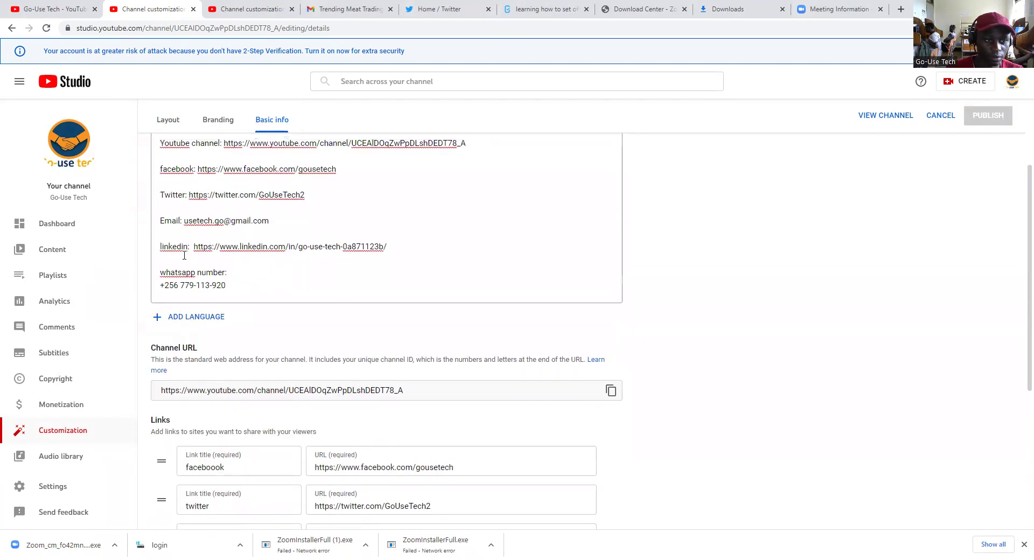
# Title the fourth link 'Email' with the channel's contact e-mail address as URL, then add another entry
pyautogui.moveTo(184, 221); pyautogui.dragTo(265, 229)
pyautogui.hotkey('ctrl', 'c')
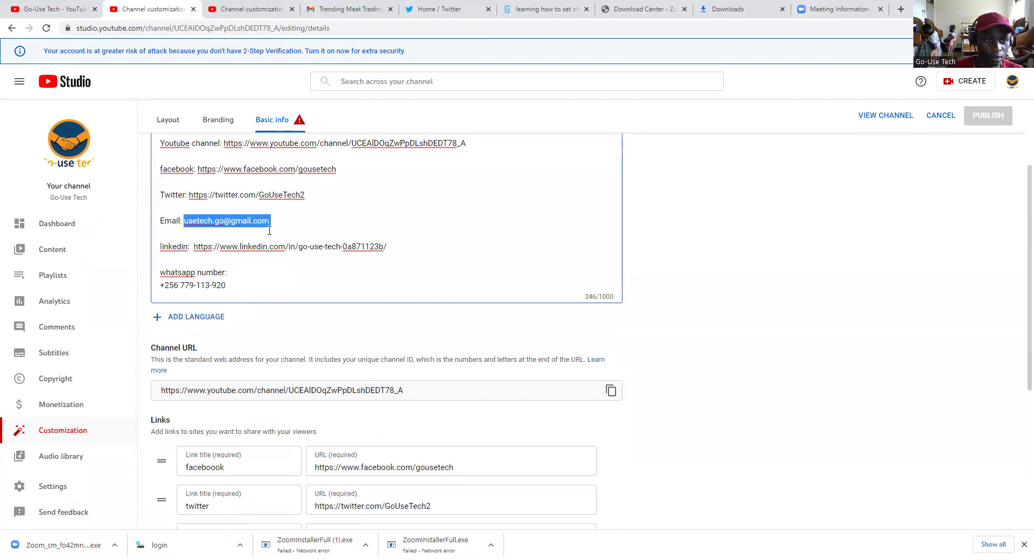
pyautogui.scroll(-4, 270, 231)
pyautogui.click(202, 368)
pyautogui.write('Email')
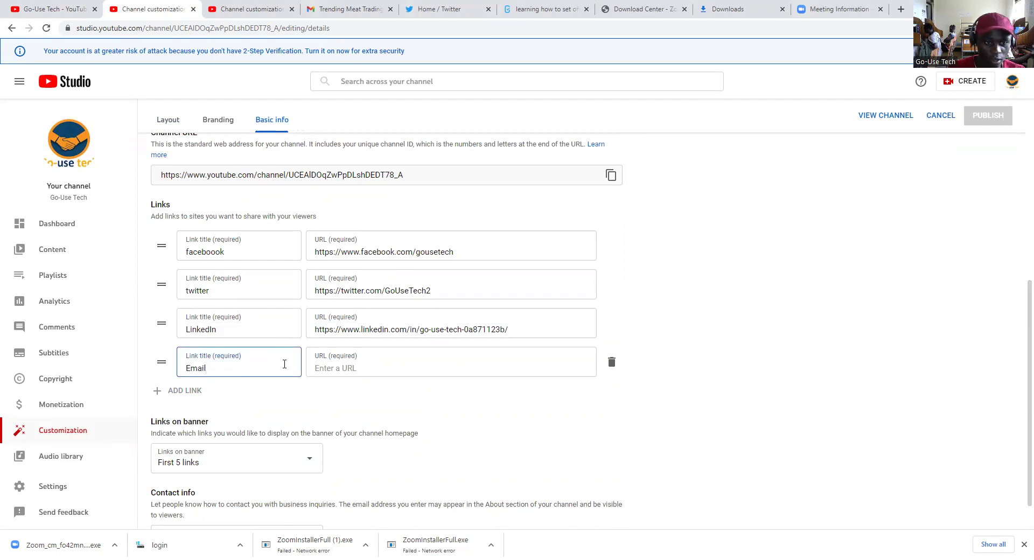
pyautogui.click(329, 364)
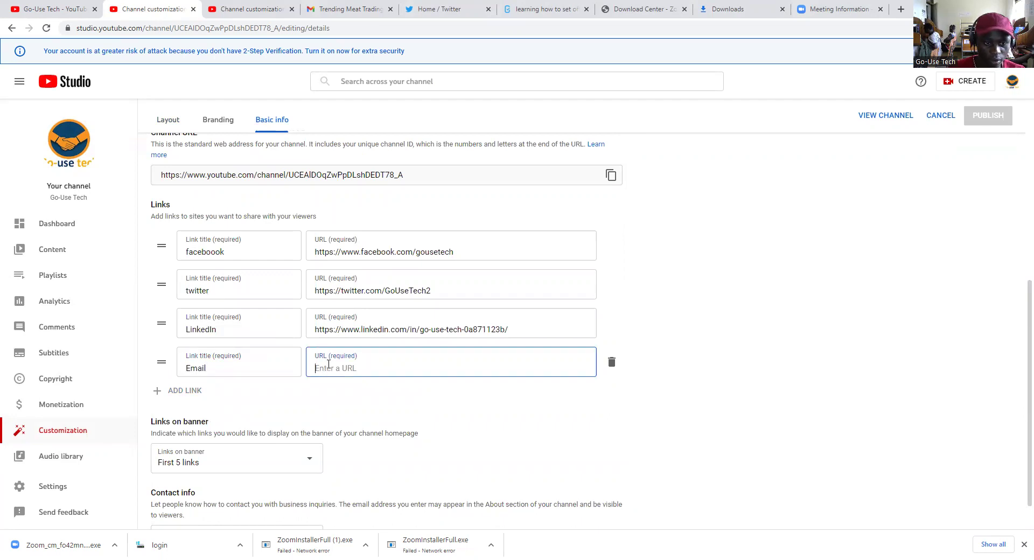
pyautogui.hotkey('ctrl', 'v')
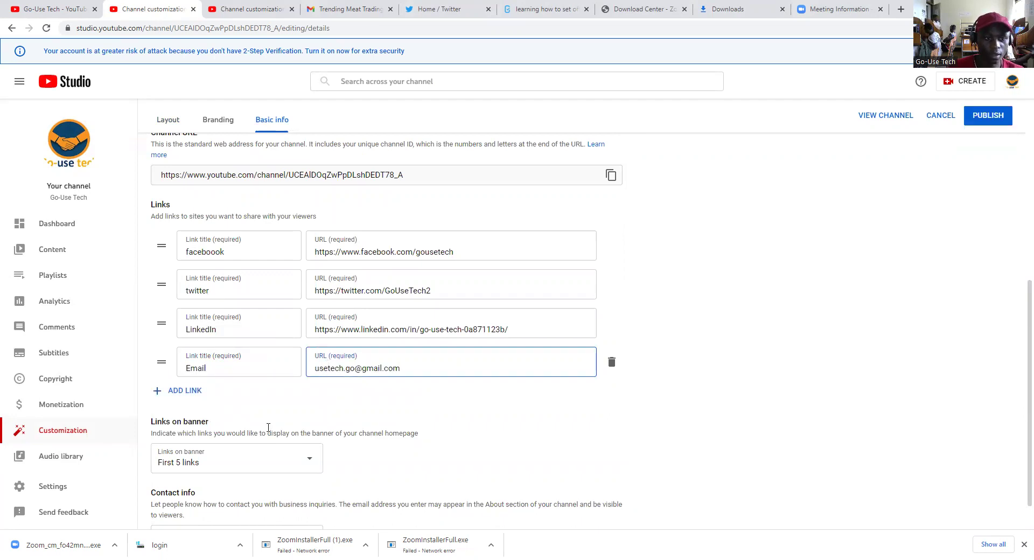
pyautogui.click(181, 392)
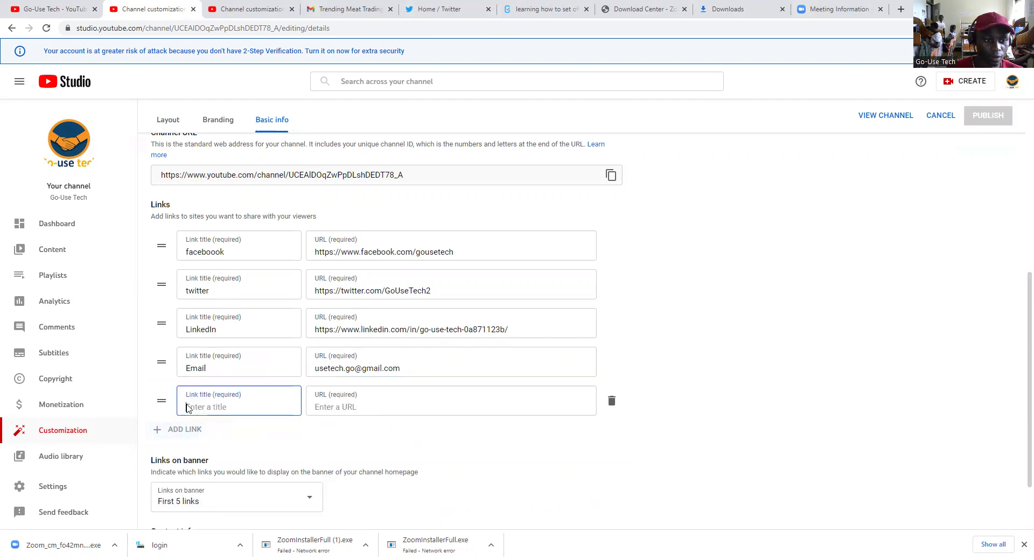
# Title the fifth link 'whatsapp' and copy the phone number line from the description
pyautogui.write('whatsapp')
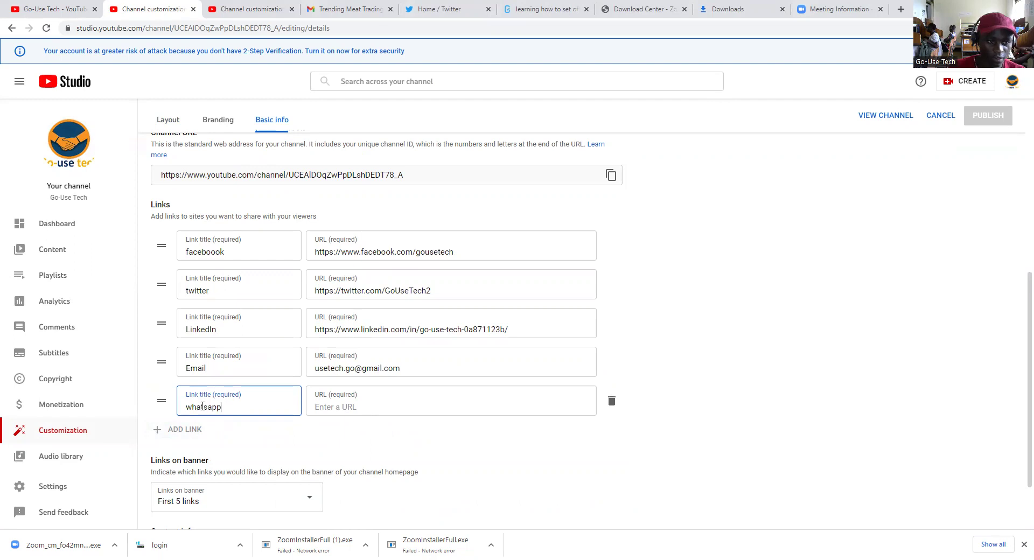
pyautogui.scroll(5, 194, 350)
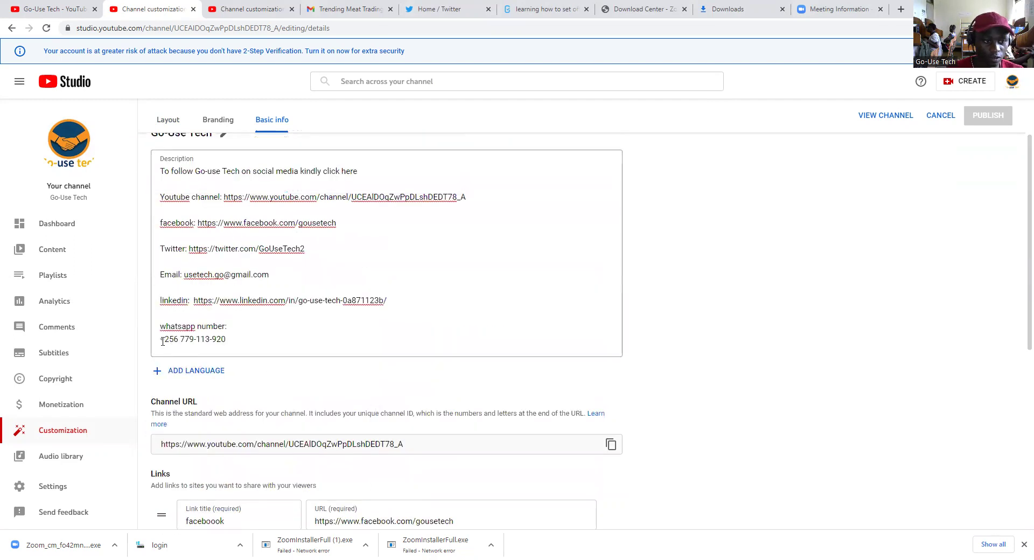
pyautogui.click(162, 342)
pyautogui.hotkey('ctrl', 'a')
pyautogui.press('Left')
pyautogui.keyDown('shift'); pyautogui.click(208, 342); pyautogui.keyUp('shift')
pyautogui.click(226, 344)
pyautogui.hotkey('ctrl', 'a')
pyautogui.tripleClick(163, 340)
pyautogui.hotkey('ctrl', 'a')
pyautogui.tripleClick(162, 342)
pyautogui.hotkey('ctrl', 'c')
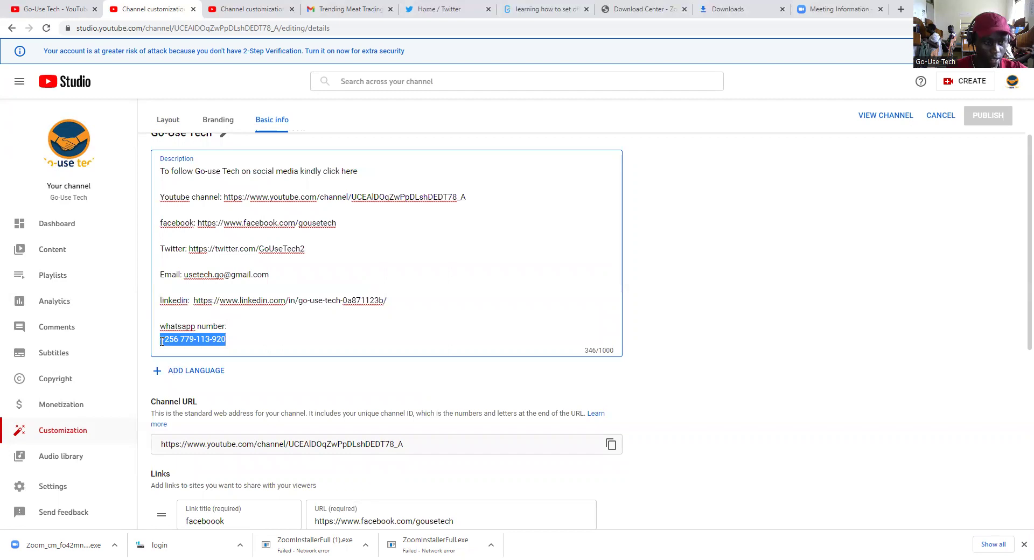
# Paste the phone number as the whatsapp URL, then clear it after it's rejected
pyautogui.scroll(-5, 222, 377)
pyautogui.click(332, 409)
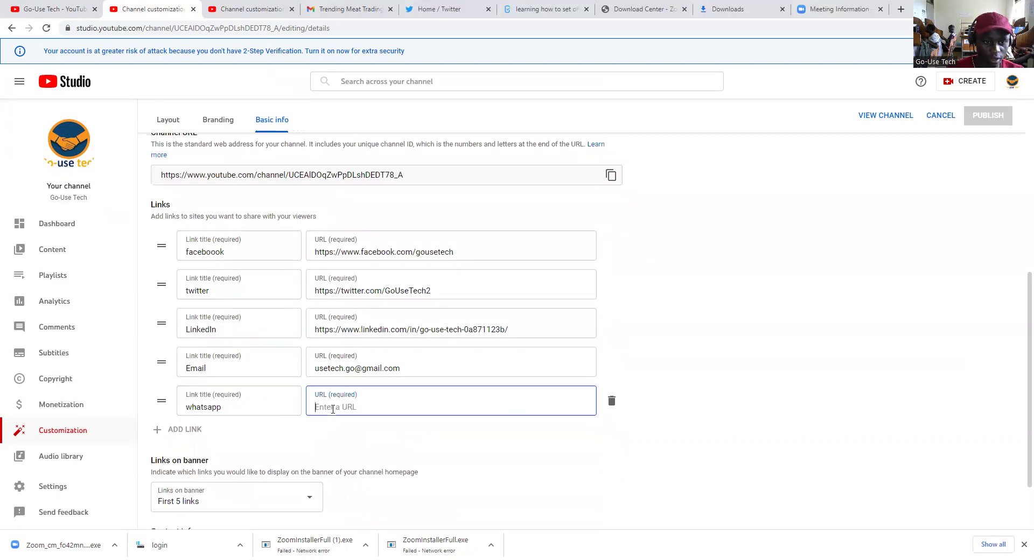
pyautogui.hotkey('ctrl', 'v')
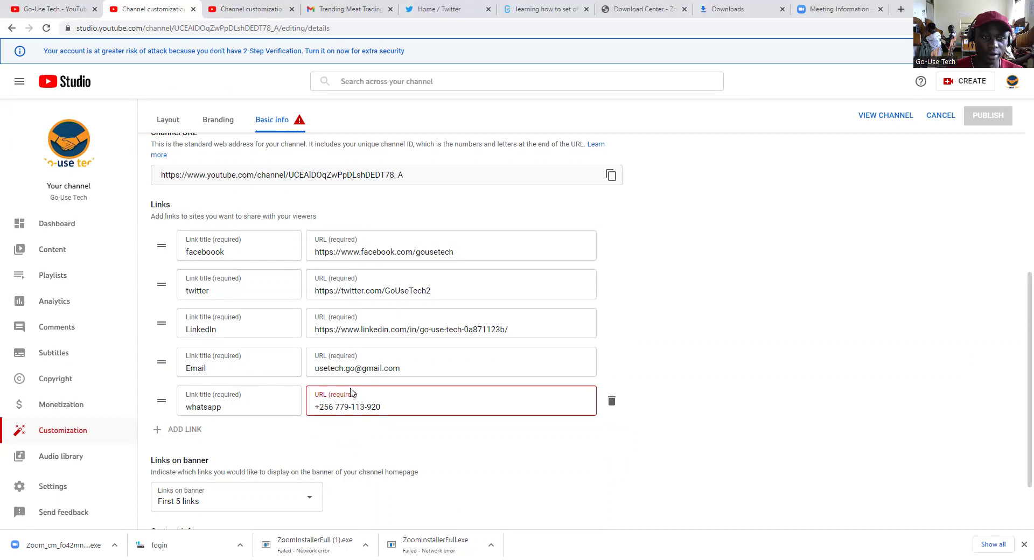
pyautogui.moveTo(386, 409); pyautogui.dragTo(302, 411)
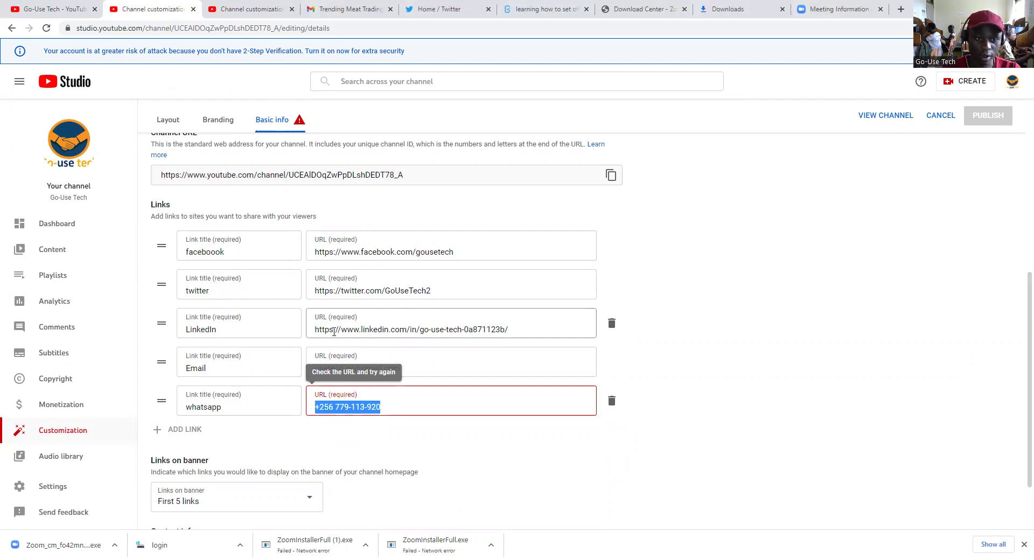
pyautogui.press('BackSpace')
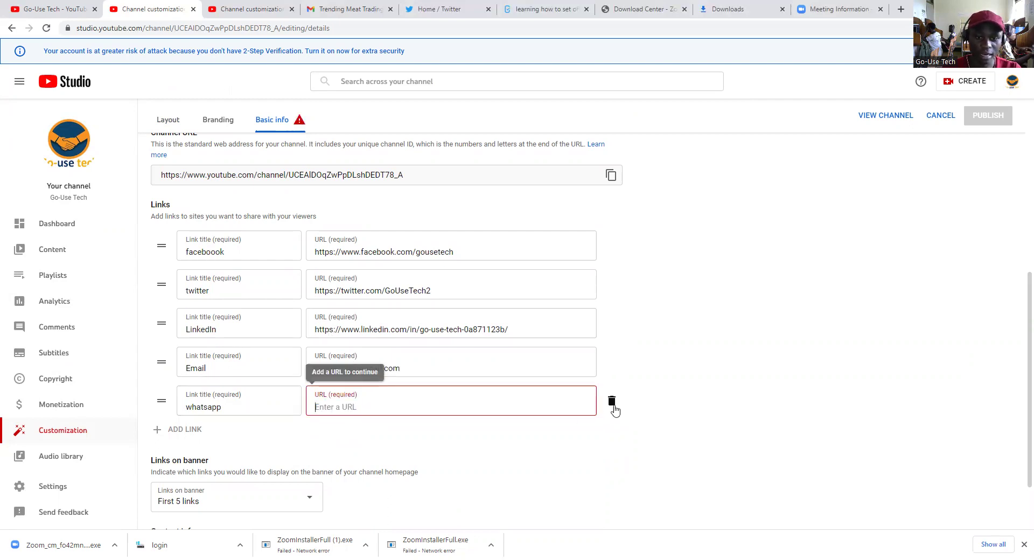
# Delete the whatsapp link, publish the four links, and switch to the Go-Use Tech channel tab
pyautogui.click(613, 403)
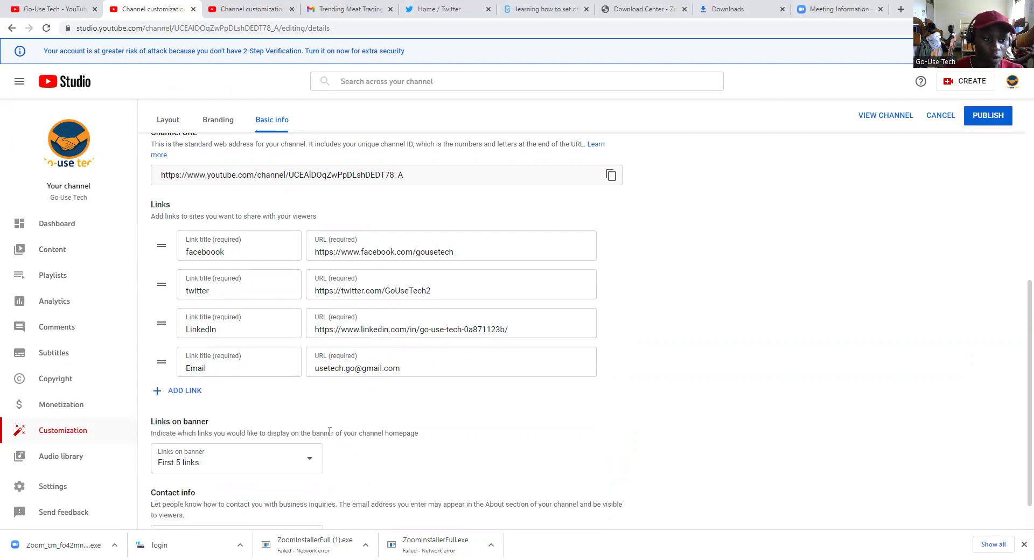
pyautogui.scroll(1, 329, 432)
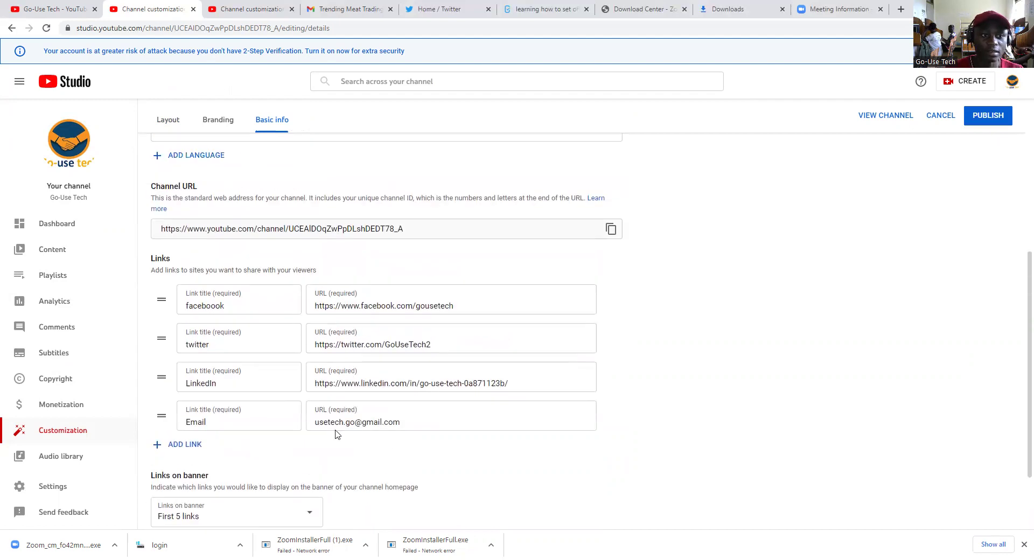
pyautogui.click(995, 118)
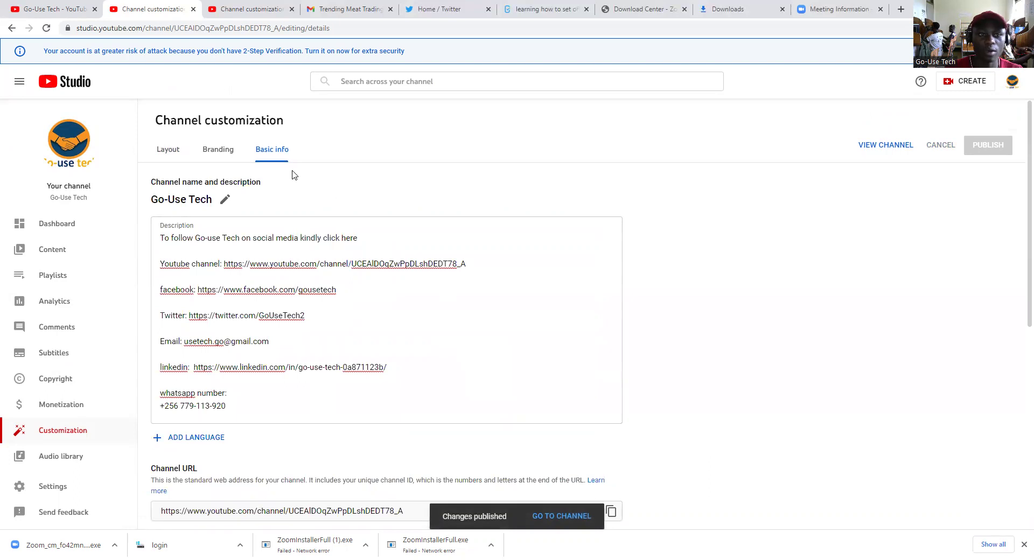
pyautogui.click(64, 9)
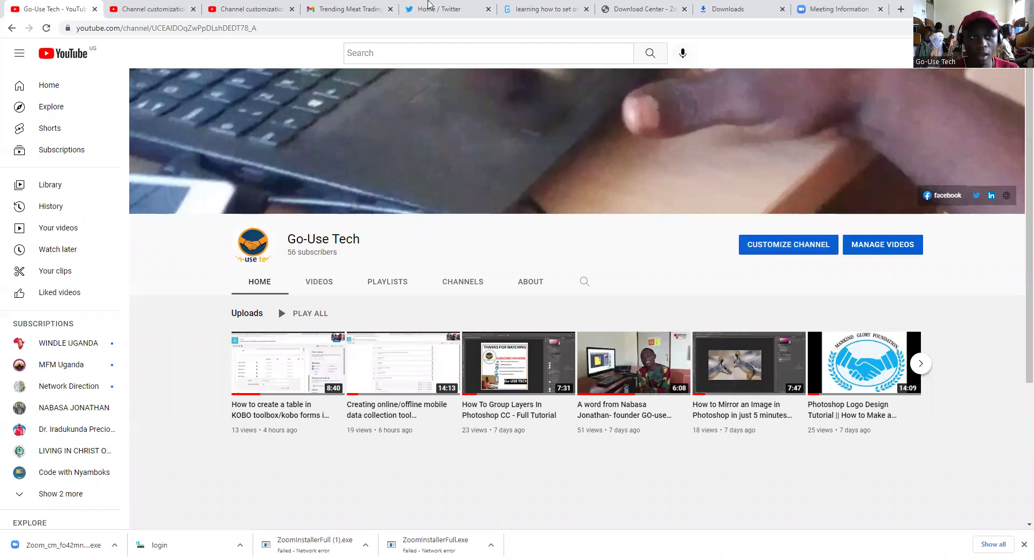
# Close both Channel customization tabs, view the Facebook page from the banner link, and return
pyautogui.click(194, 9)
pyautogui.click(193, 9)
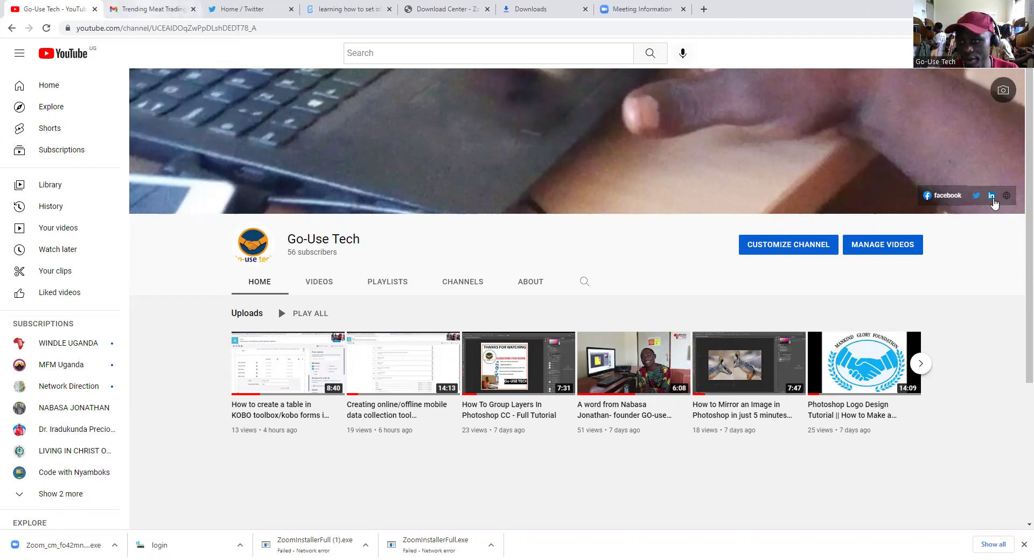
pyautogui.click(992, 197)
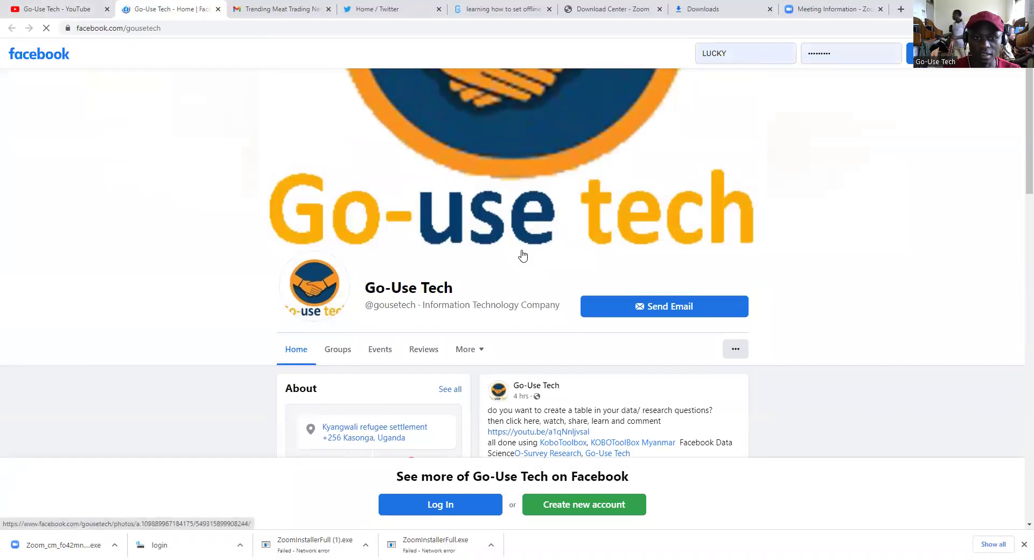
pyautogui.scroll(-5, 522, 255)
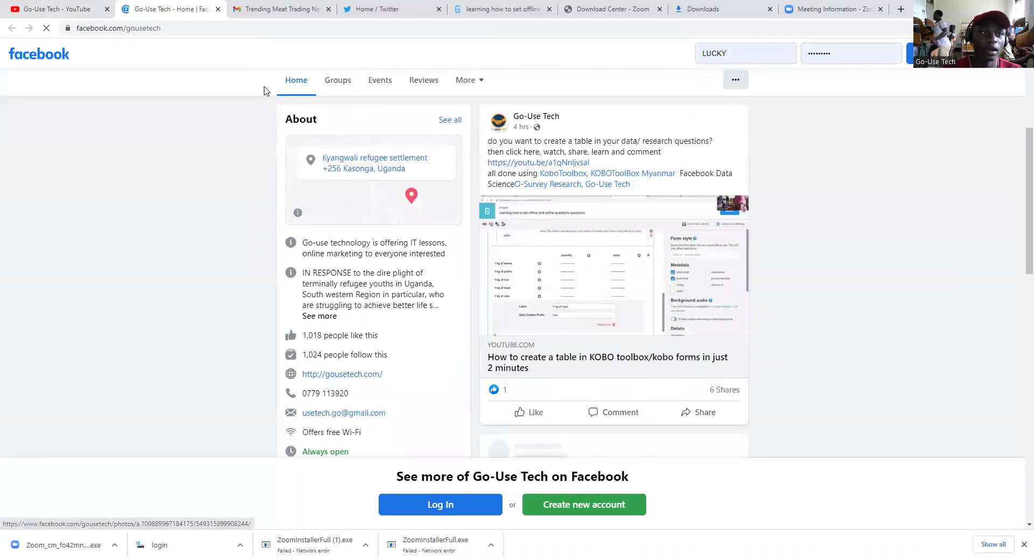
pyautogui.scroll(-2, 522, 233)
pyautogui.hotkey('ctrl', 'shift', 'Tab')
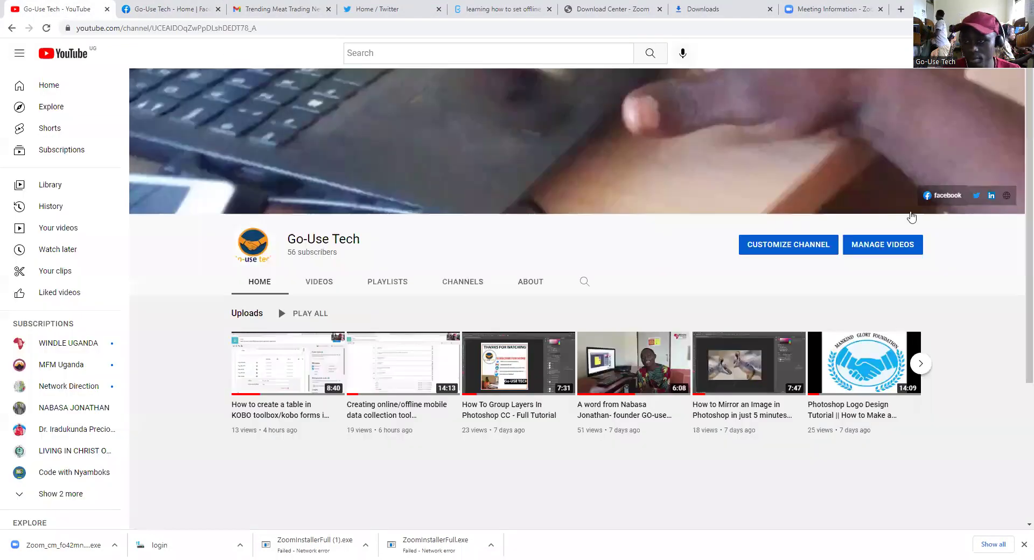
# Open the Go-Use Tech Twitter profile from the banner link, then return to the YouTube tab
pyautogui.click(977, 196)
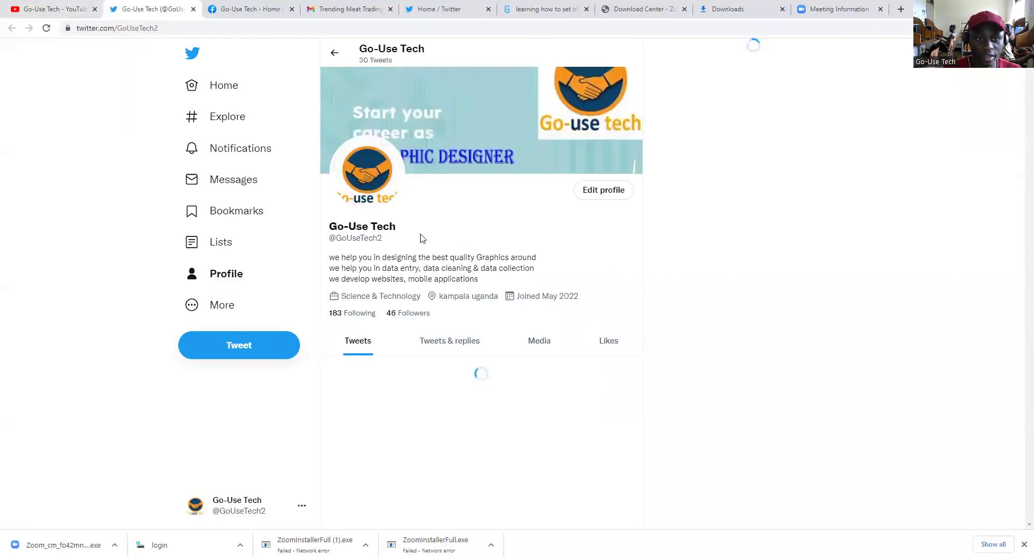
pyautogui.hotkey('ctrl', '1')
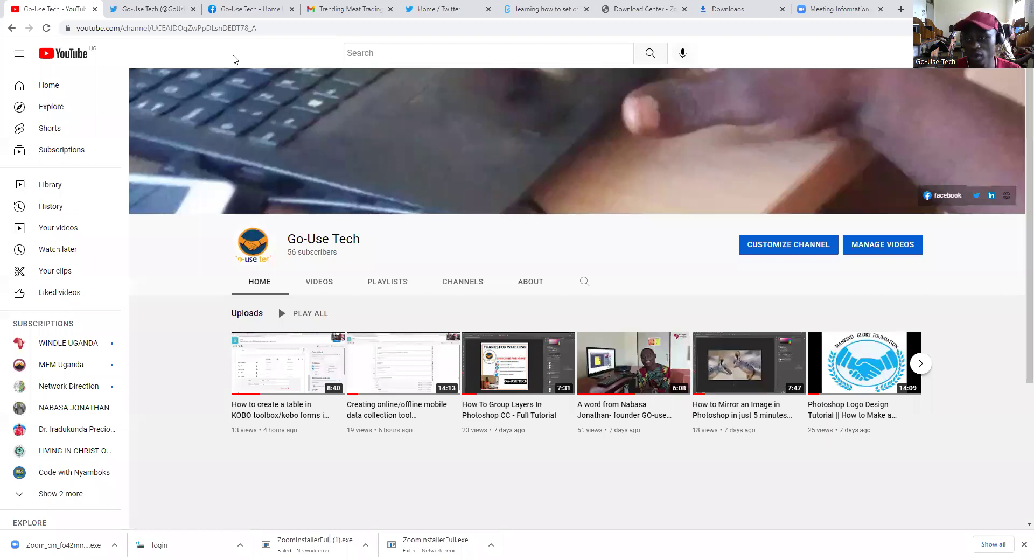
# Follow the banner's LinkedIn icon and view the Go-Use Tech LinkedIn profile in its new tab
pyautogui.click(992, 198)
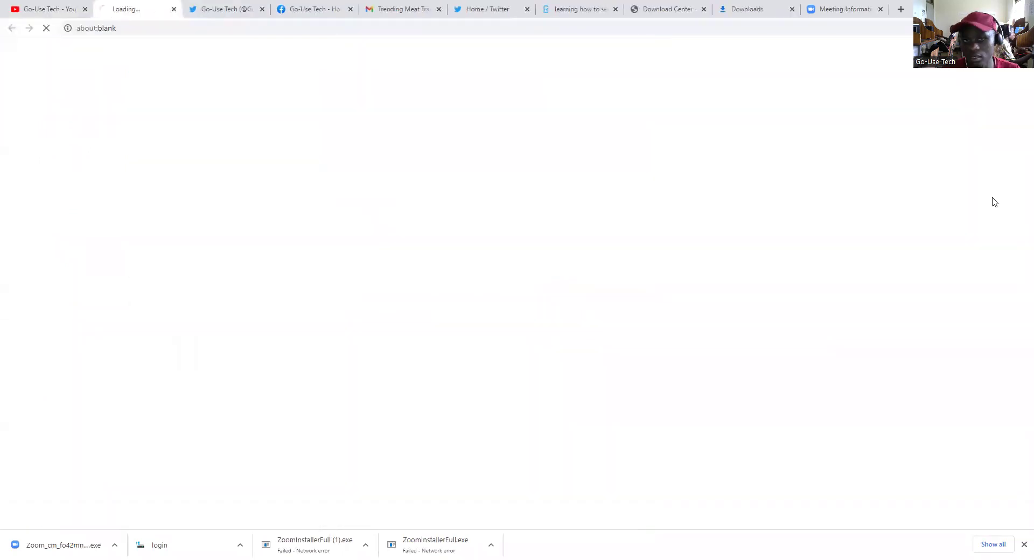
pyautogui.moveTo(52, 10)
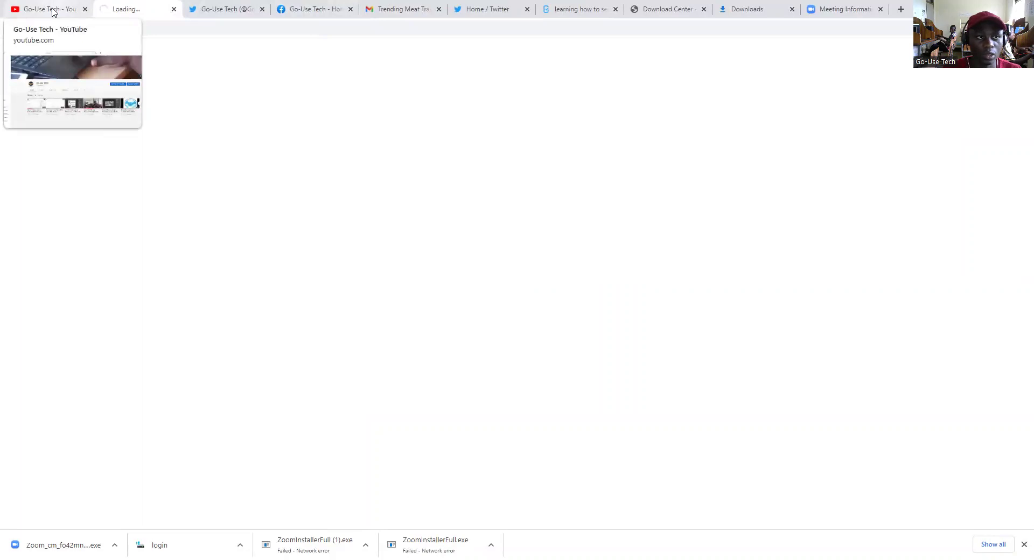
pyautogui.click(52, 10)
pyautogui.click(132, 10)
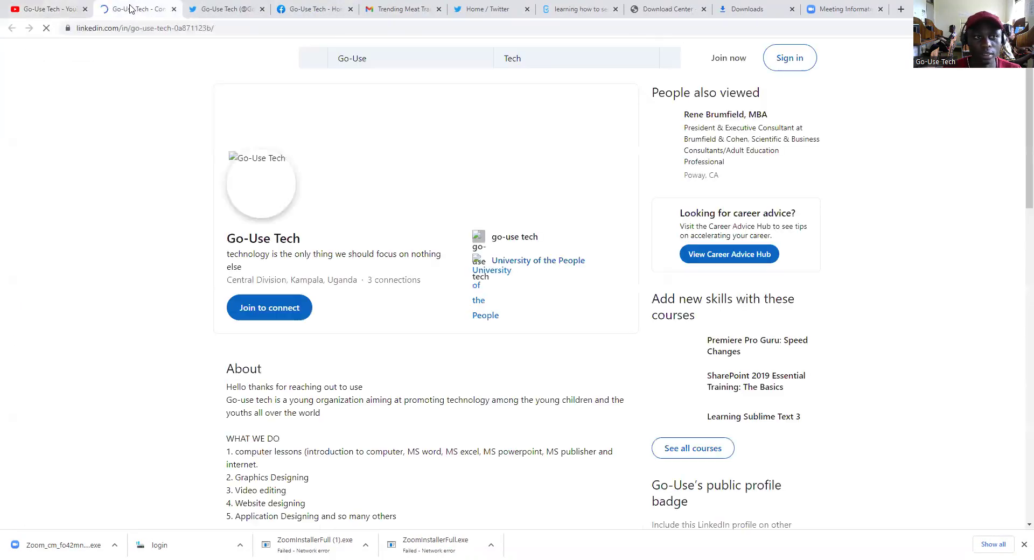